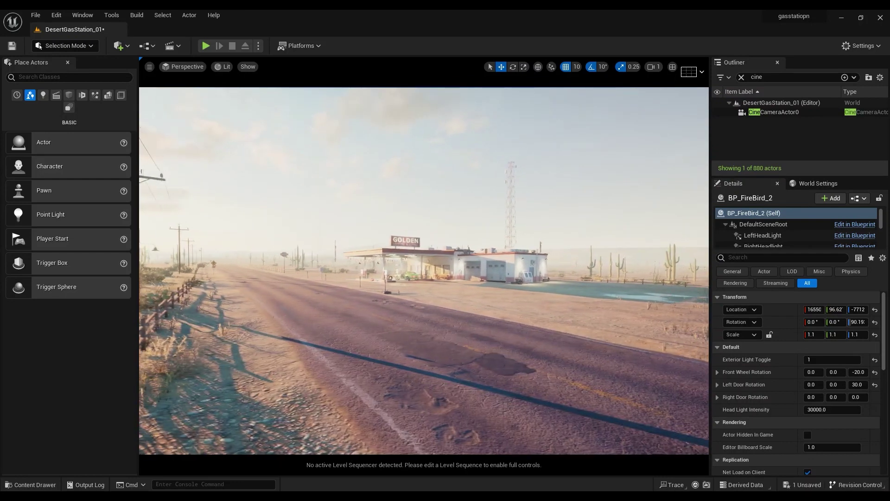
# Place CineCameraActor1 via Quickly Add > Cinematic, deselect it, and fly over to CineCameraActor0 by the fence.
pyautogui.click(122, 47)
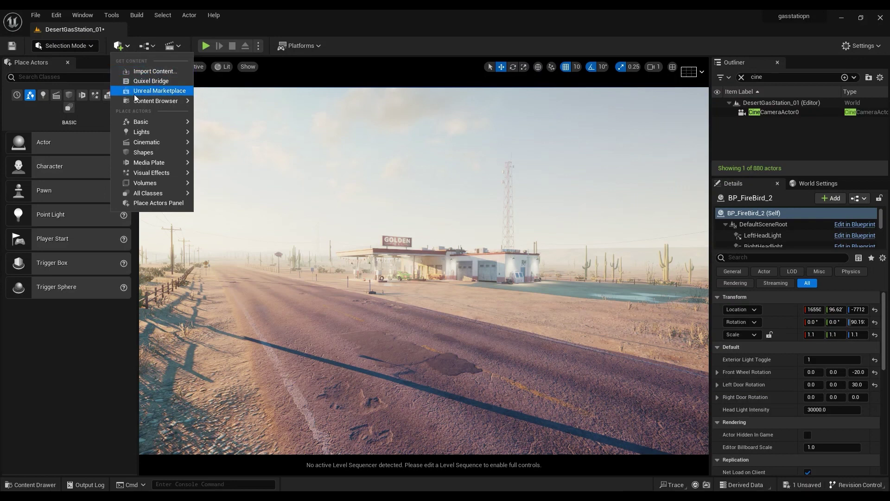
pyautogui.moveTo(142, 144)
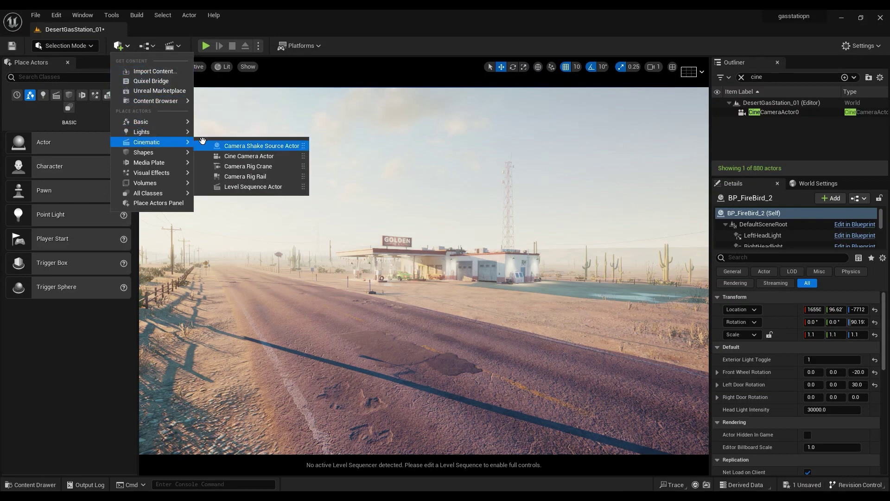
pyautogui.click(248, 156)
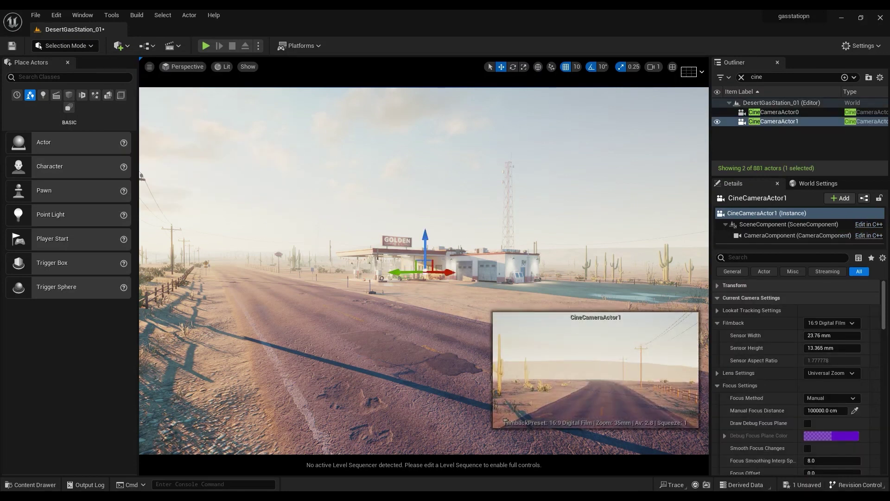
pyautogui.click(334, 221)
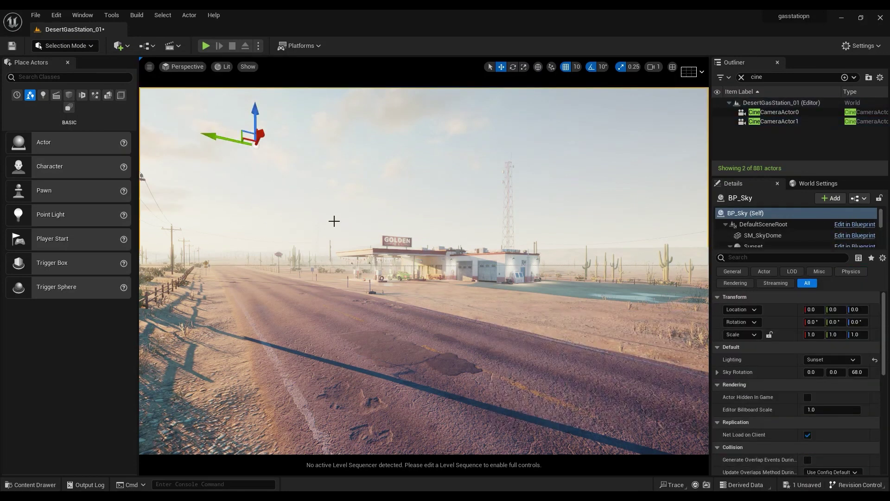
pyautogui.moveTo(386, 232); pyautogui.dragTo(359, 244, button='right')
# Select CineCameraActor0, view through it, and lock its actor movement under Transform.
pyautogui.click(435, 292)
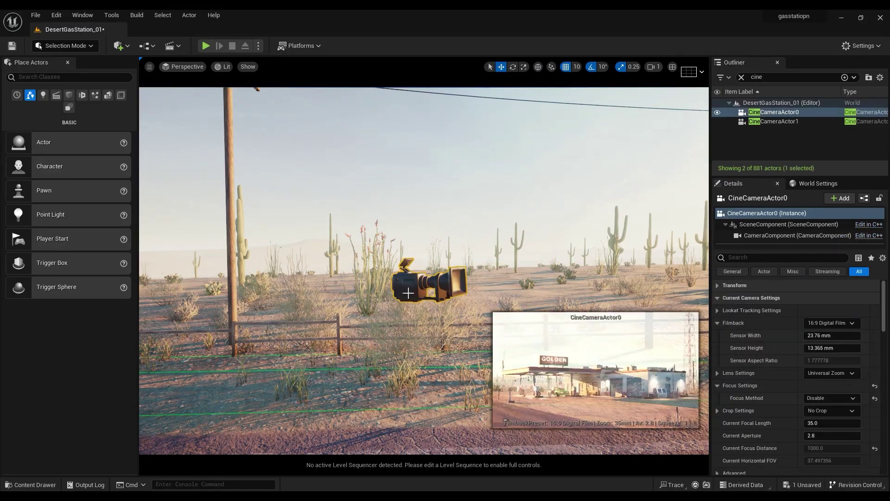
pyautogui.click(179, 66)
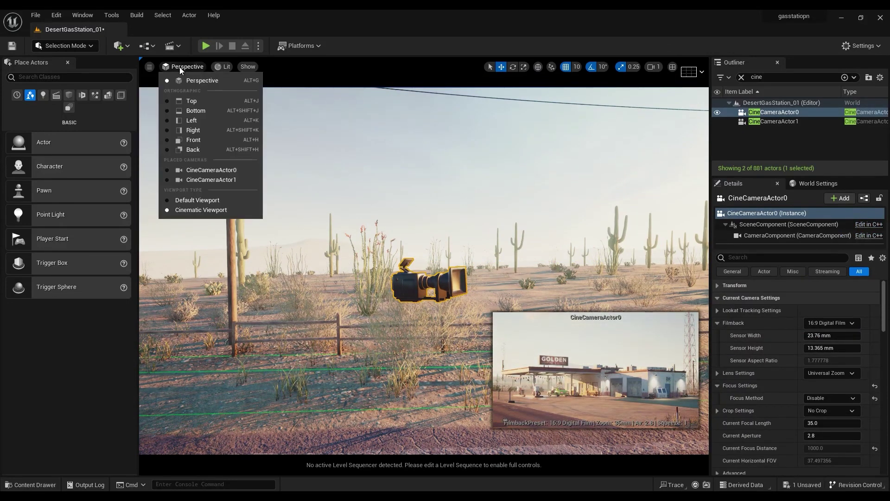
pyautogui.click(196, 169)
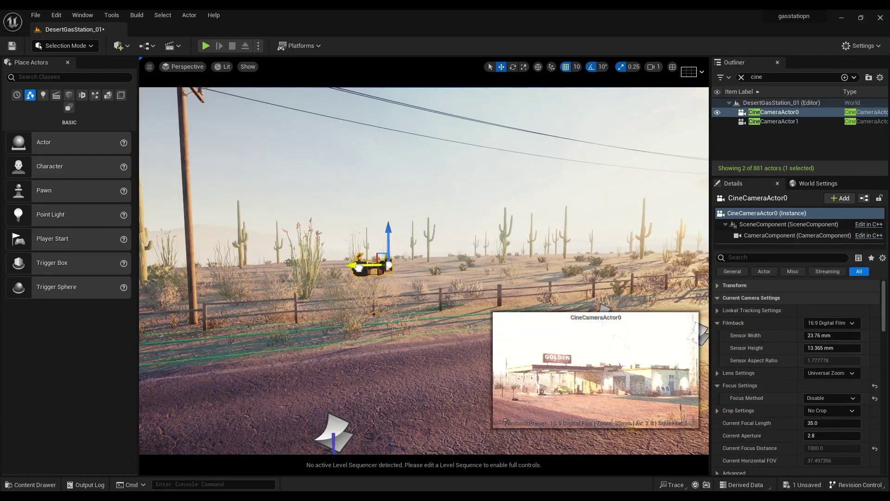
pyautogui.rightClick(359, 267)
pyautogui.moveTo(385, 176)
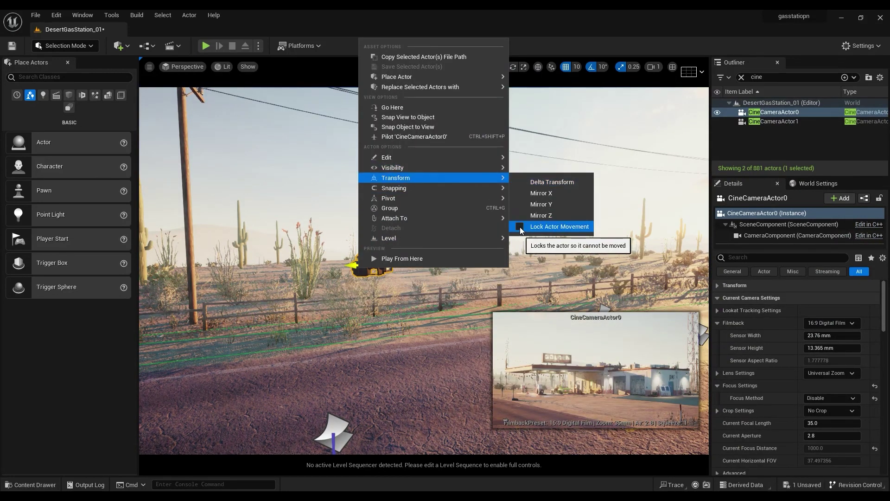
# Pilot CineCameraActor0 from the Perspective menu and switch to game view with G.
pyautogui.click(181, 67)
pyautogui.click(198, 168)
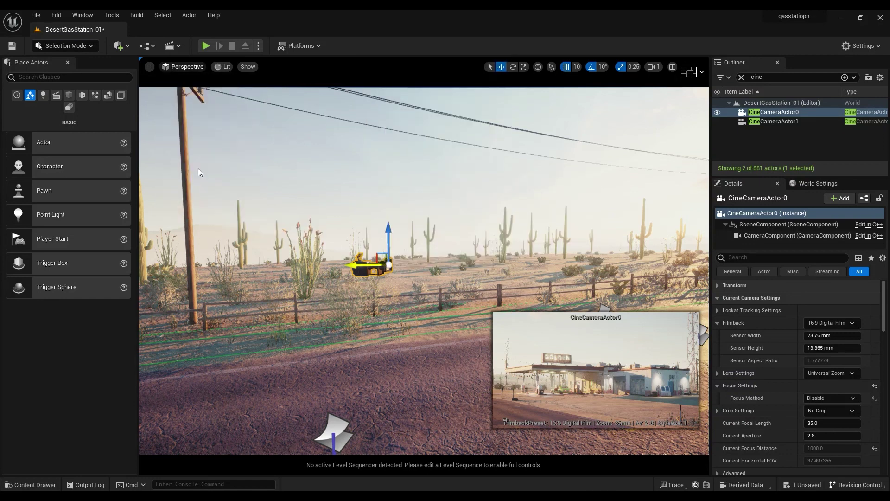
pyautogui.press('g')
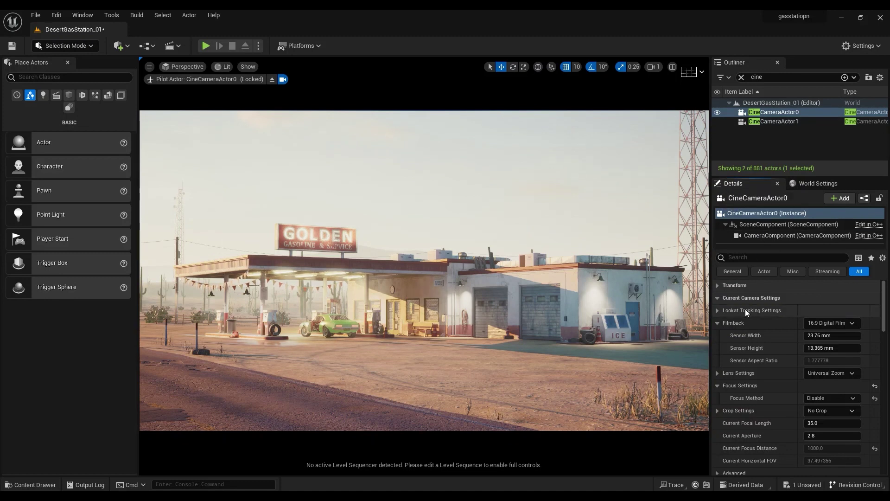
# Expand CineCameraActor0's Transform section in Details and scroll down to the camera settings.
pyautogui.click(718, 286)
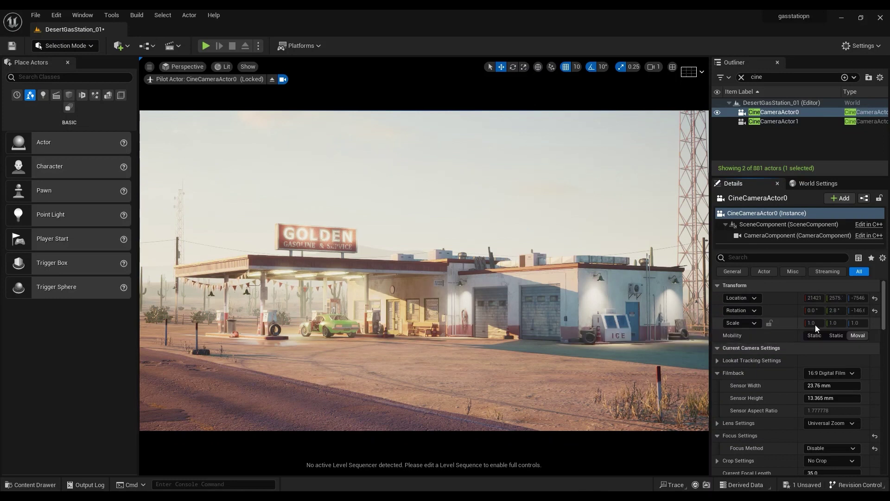
pyautogui.scroll(-3, 819, 304)
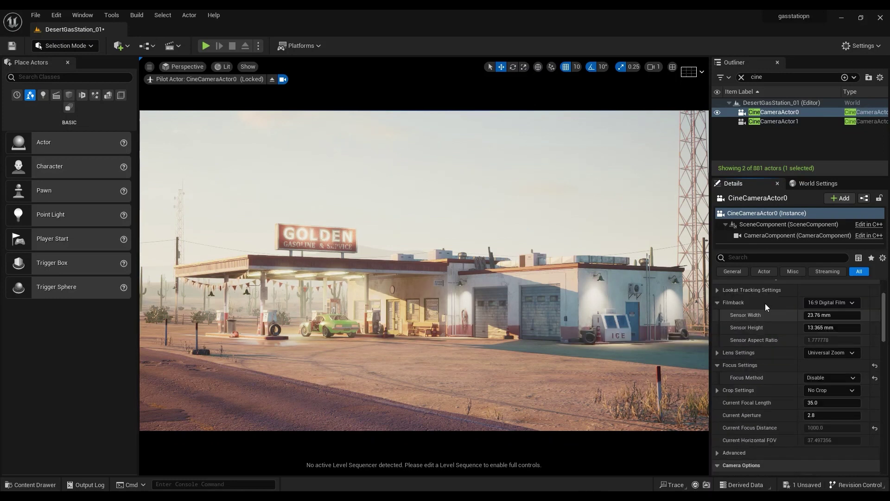
# Cycle the filmback preset through 16:9 Film, Super 8mm and APS-C (Canon), then reopen the presets.
pyautogui.click(827, 302)
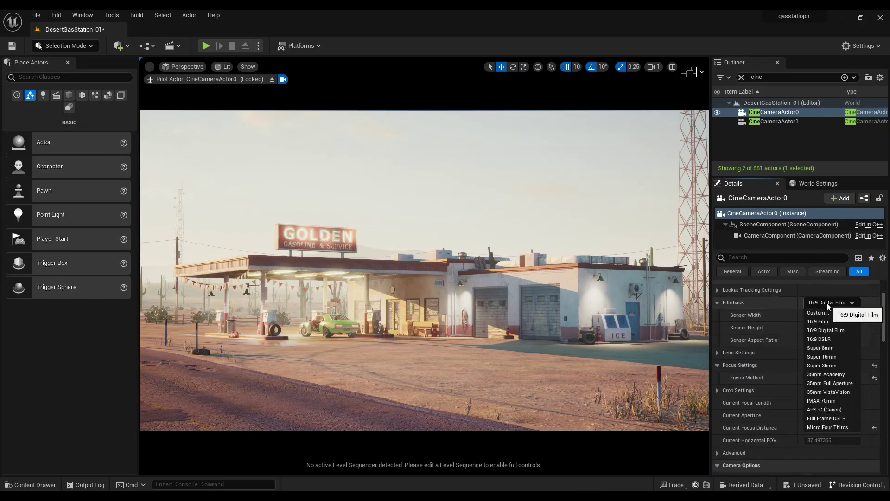
pyautogui.click(824, 330)
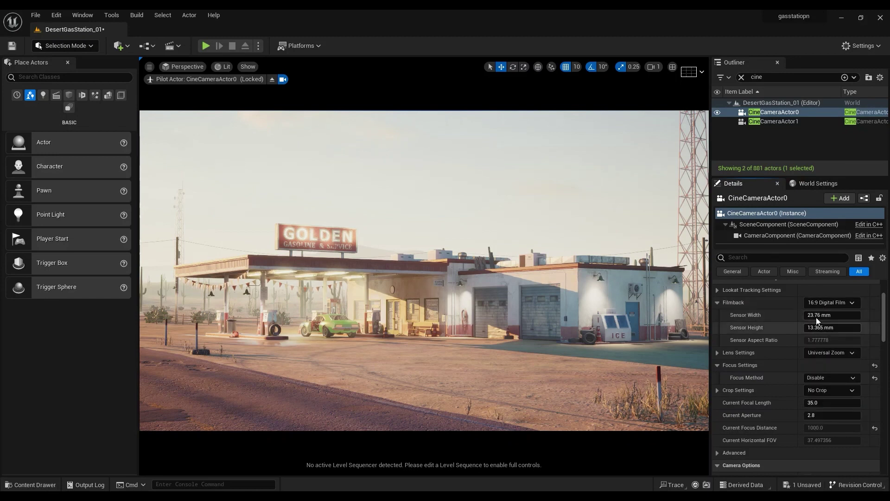
pyautogui.click(816, 302)
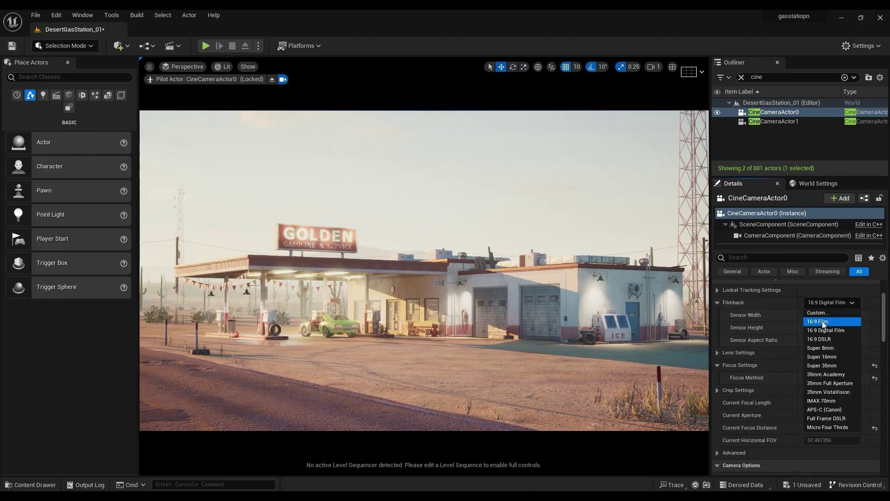
pyautogui.click(823, 322)
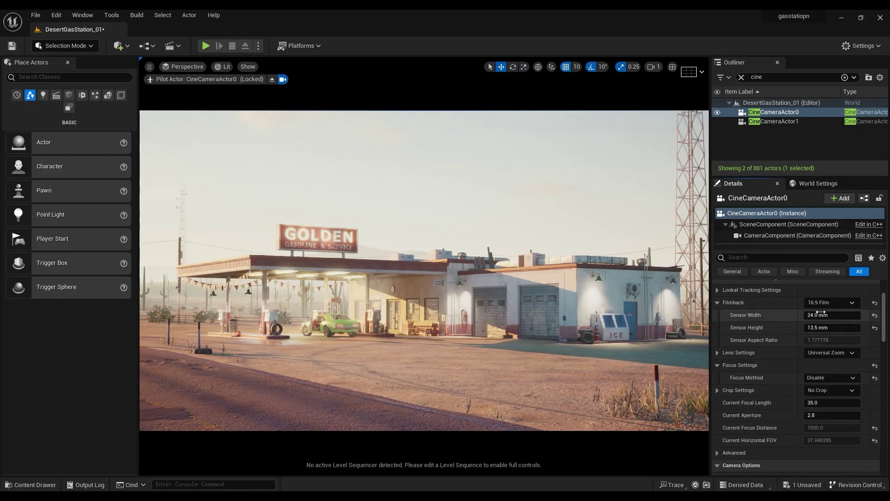
pyautogui.click(855, 302)
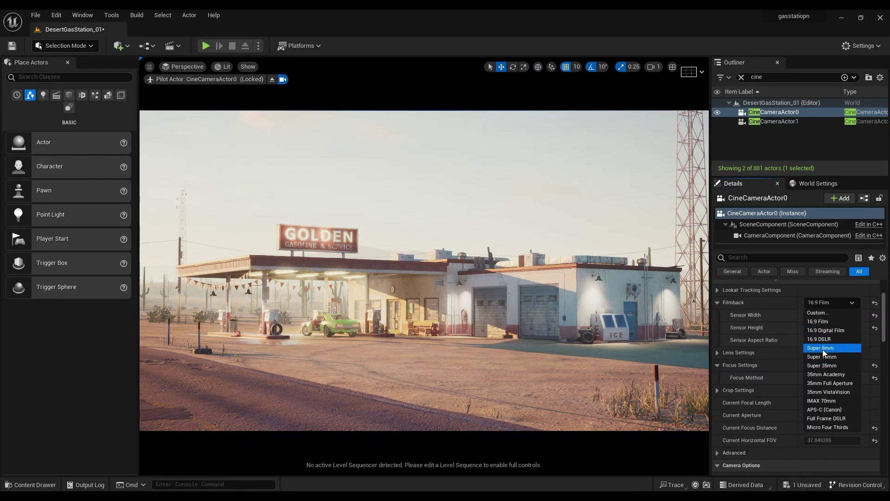
pyautogui.click(822, 348)
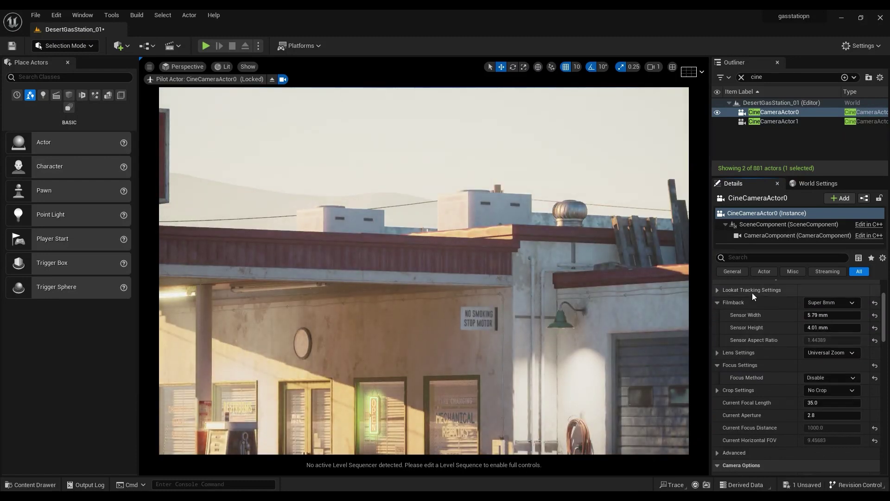
pyautogui.click(852, 302)
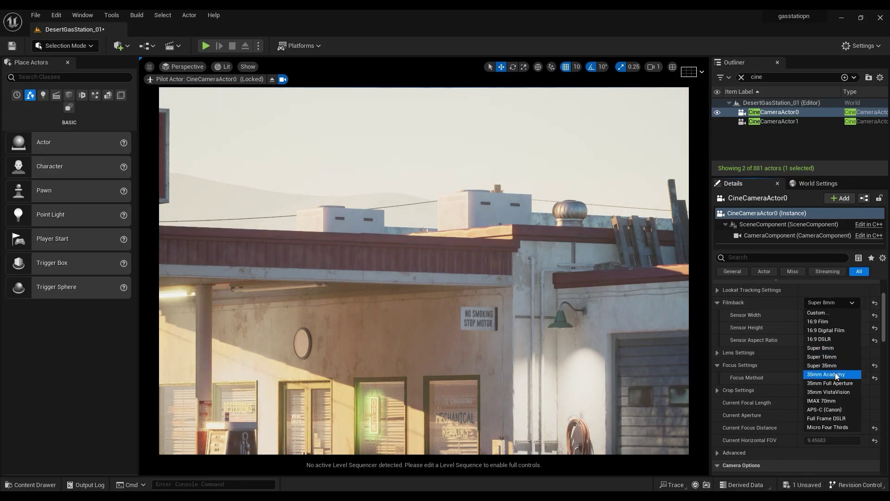
pyautogui.click(825, 409)
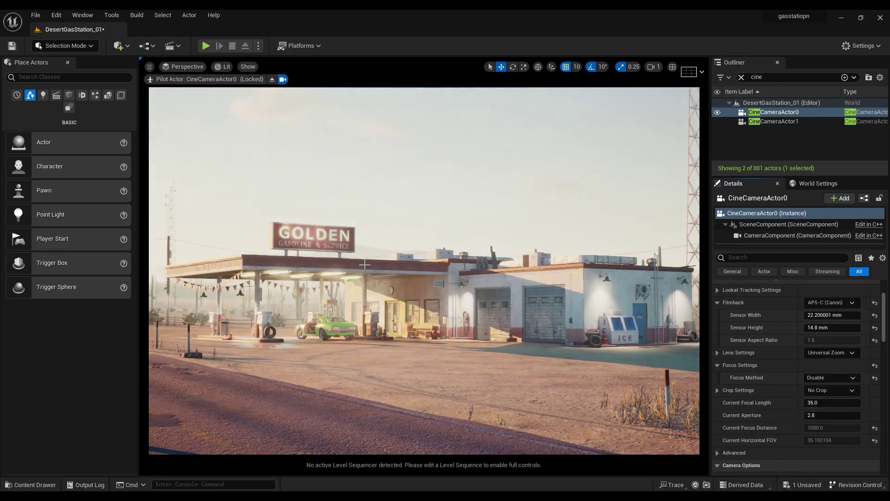
pyautogui.click(856, 301)
# Choose 16:9 Film, then try a portrait sensor of 13.5 mm width and 24 mm height.
pyautogui.click(817, 321)
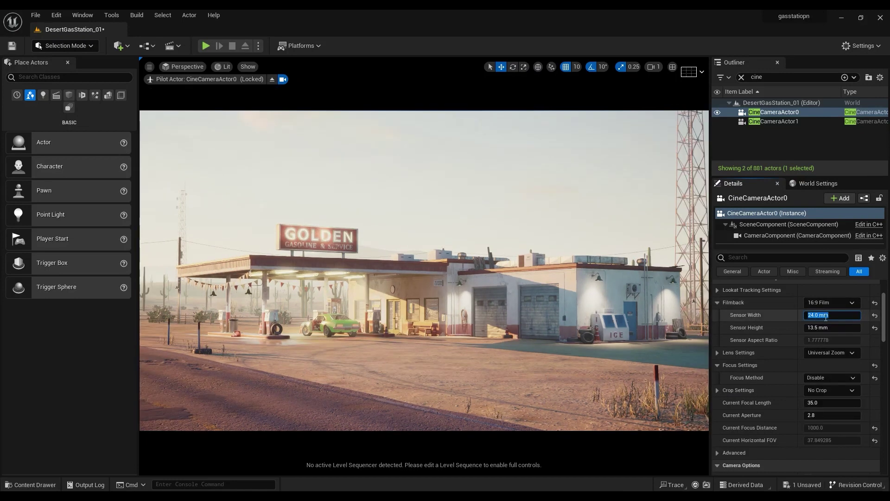
pyautogui.click(833, 315)
pyautogui.write('13.5')
pyautogui.click(827, 328)
pyautogui.write('24')
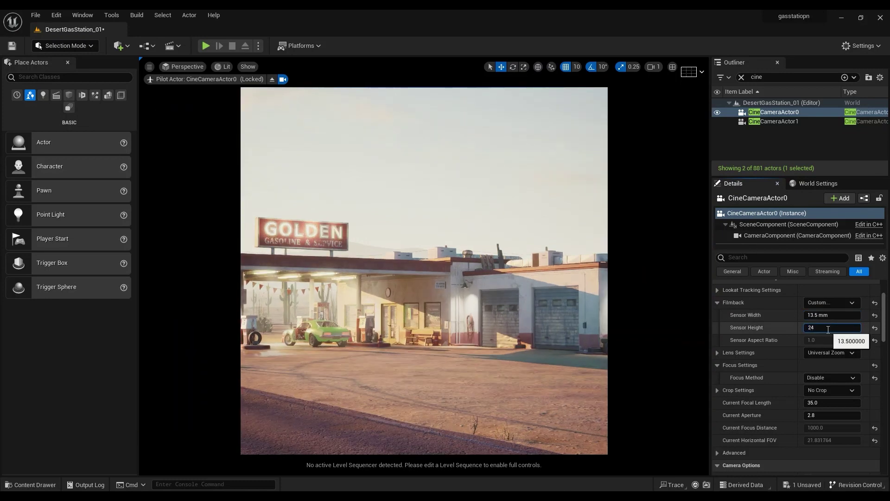
pyautogui.press('Return')
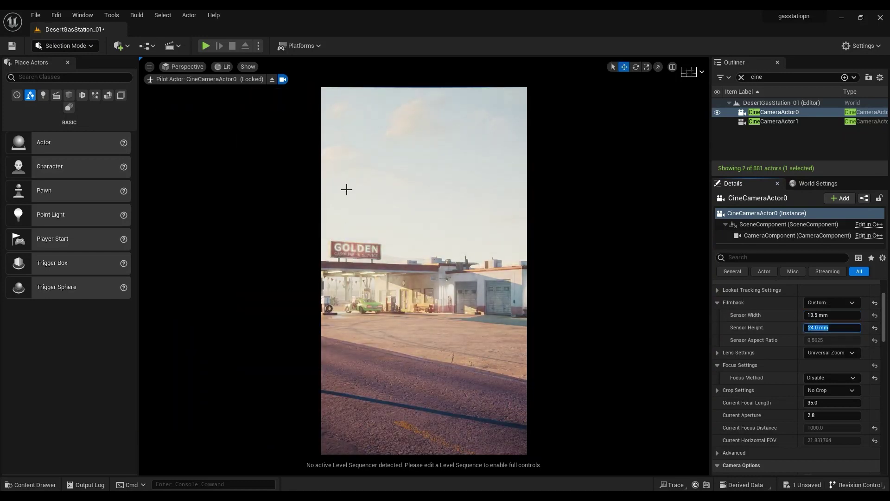
# Set sensor width to 24 mm, then restore the 16:9 Film preset and collapse Filmback.
pyautogui.click(830, 314)
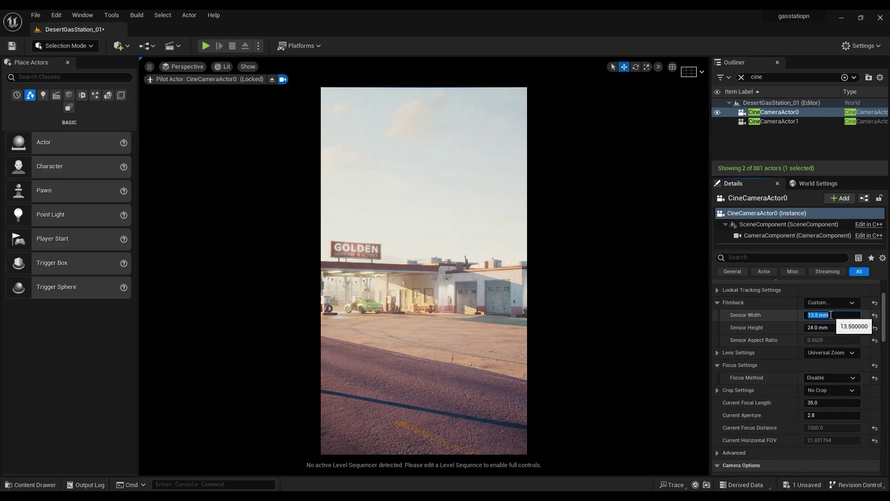
pyautogui.write('24')
pyautogui.press('Return')
pyautogui.click(829, 327)
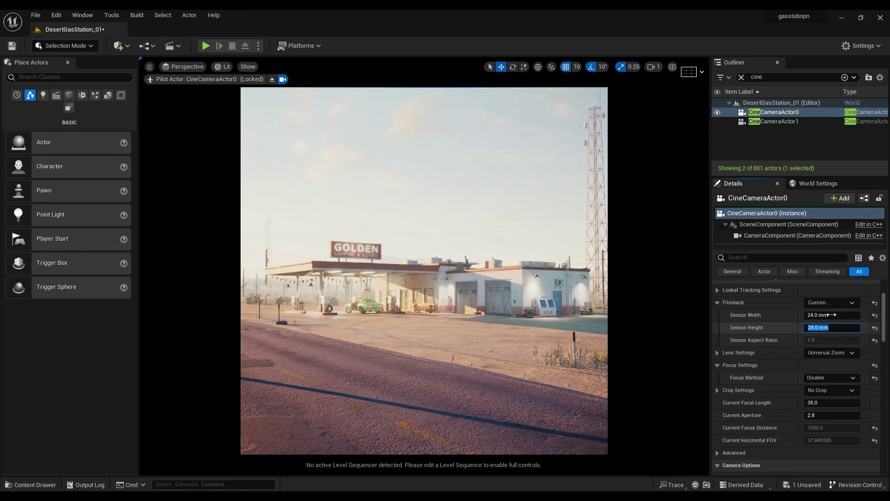
pyautogui.click(850, 304)
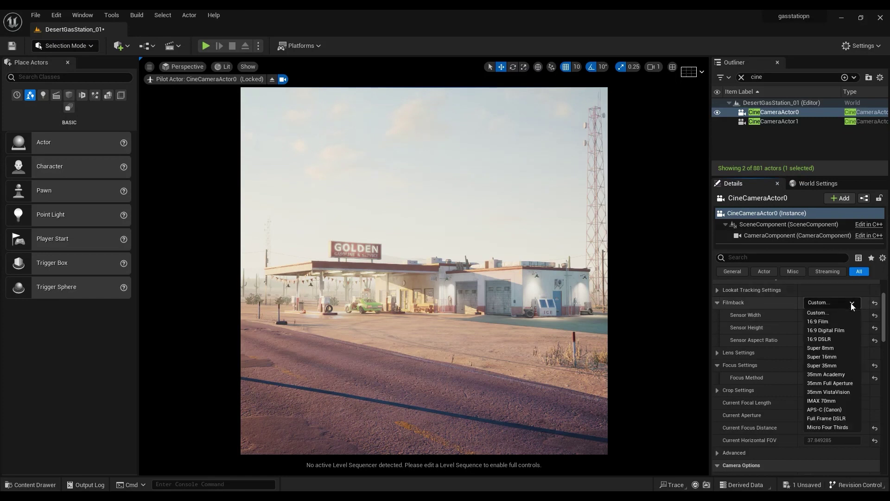
pyautogui.click(830, 321)
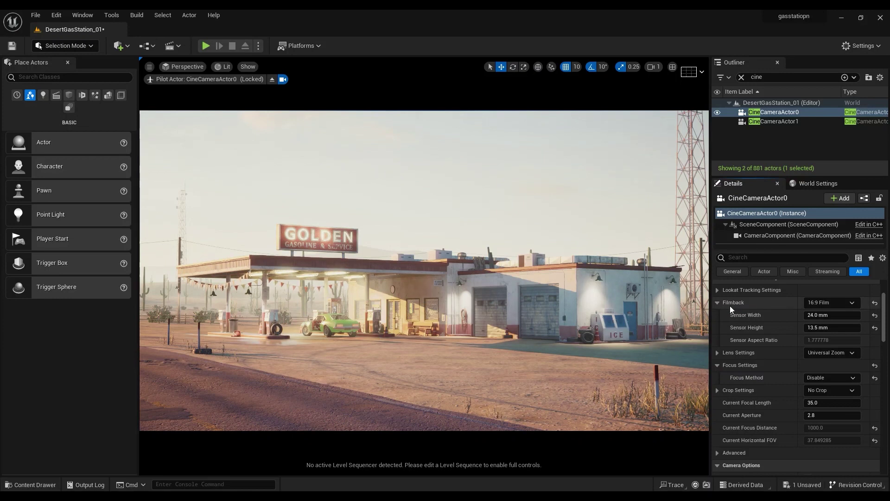
pyautogui.click(717, 302)
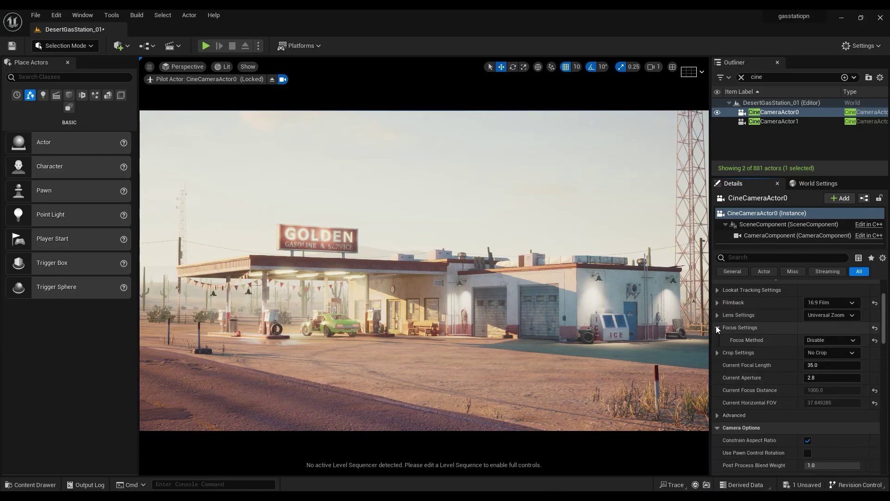
# Expand Lens Settings and choose the 30mm Prime f/1.4 lens preset.
pyautogui.click(717, 315)
pyautogui.click(830, 315)
pyautogui.click(804, 336)
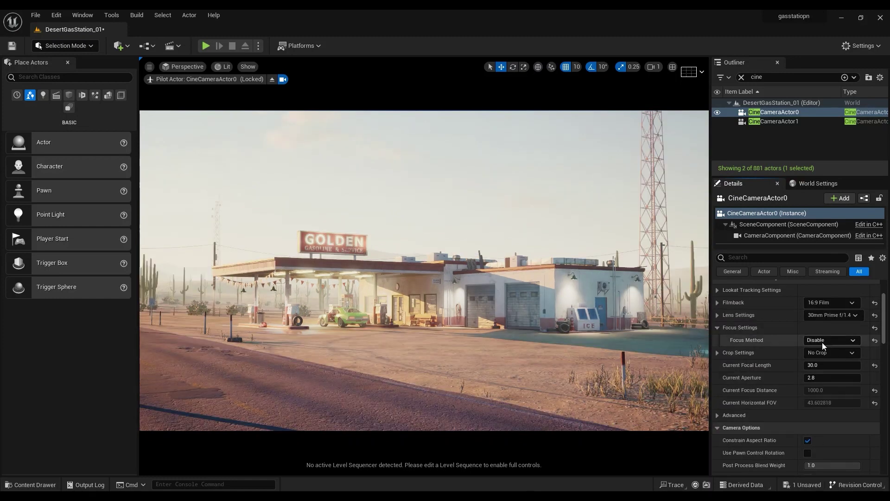
# Try the Do Not Override and Disable focus methods, then reopen the Focus Method list.
pyautogui.click(822, 341)
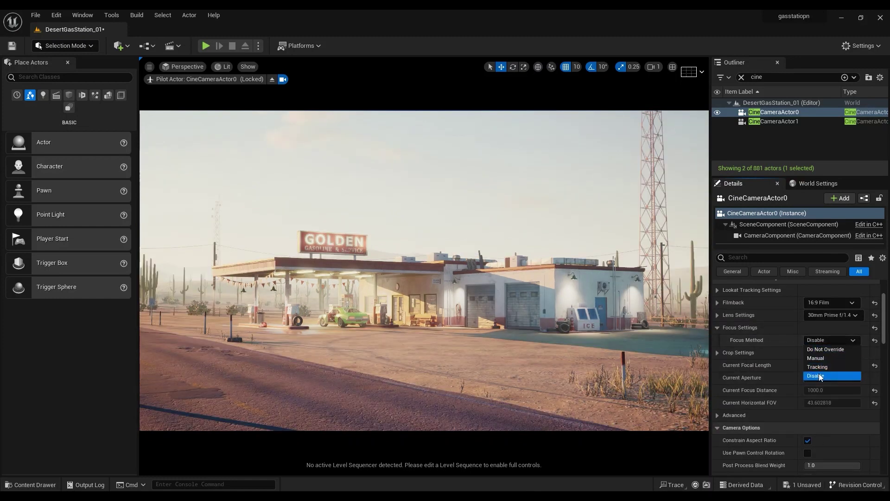
pyautogui.click(819, 350)
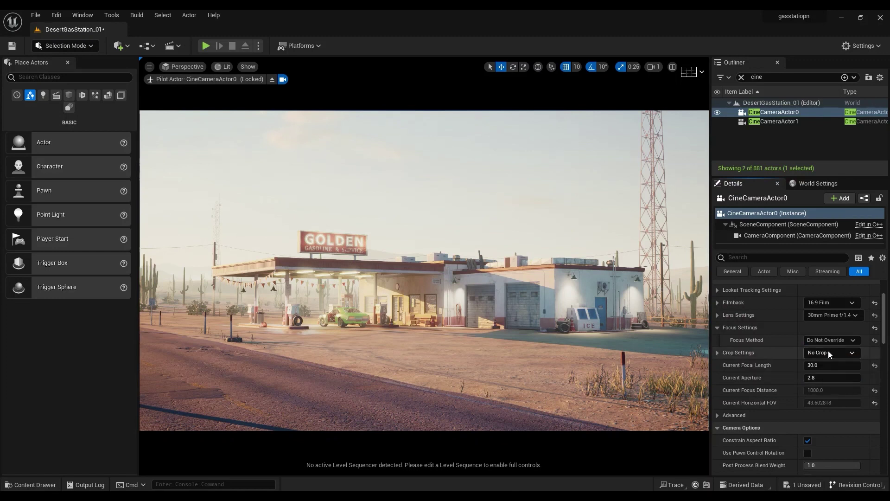
pyautogui.click(830, 339)
pyautogui.click(819, 375)
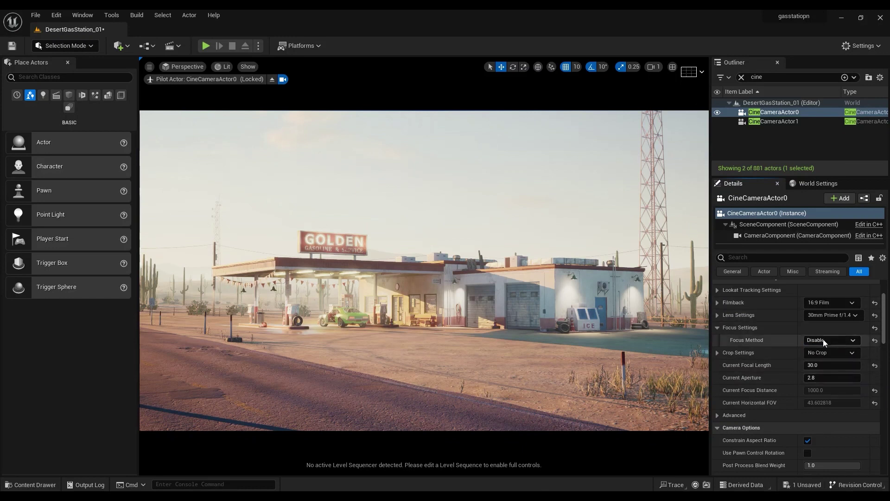
pyautogui.click(822, 339)
# Set Focus Method to Manual and enter focus distances of 1.5, 150, 250 and 350 cm.
pyautogui.click(827, 359)
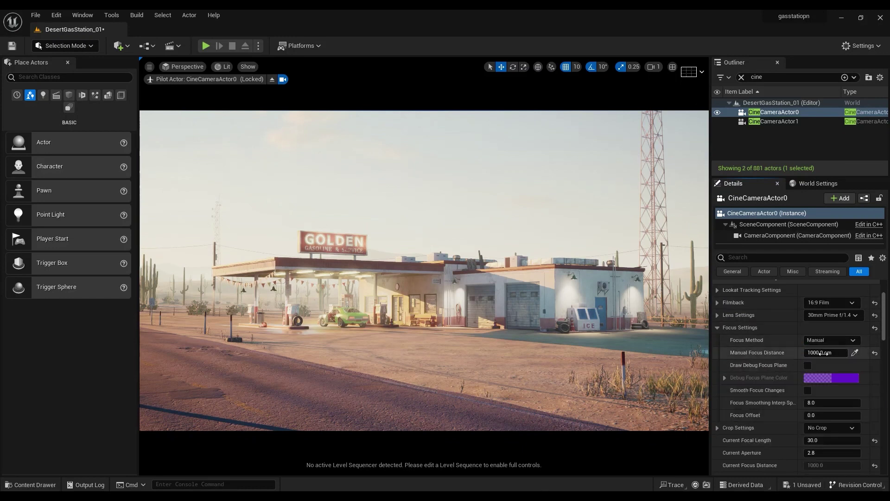
pyautogui.click(818, 353)
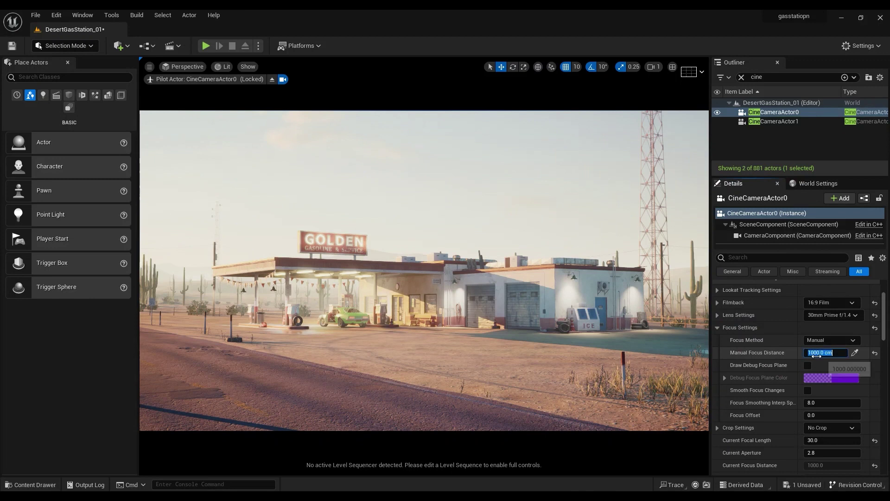
pyautogui.write('1.5')
pyautogui.press('Return')
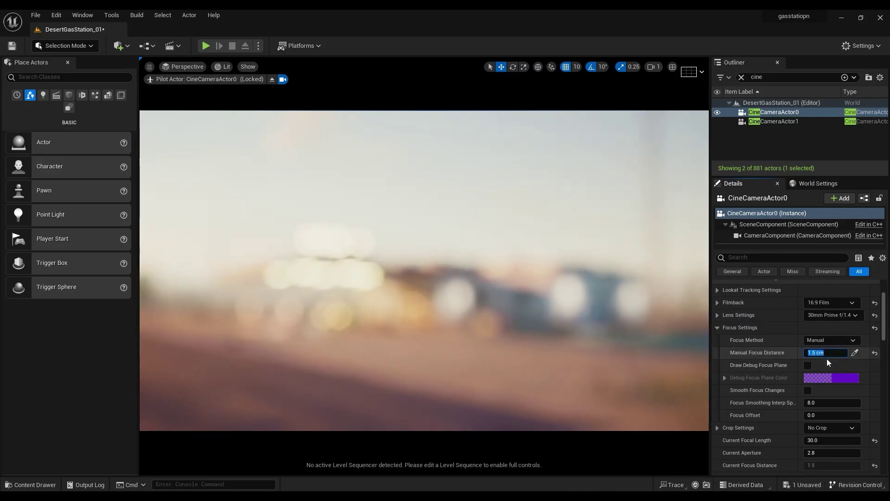
pyautogui.write('15')
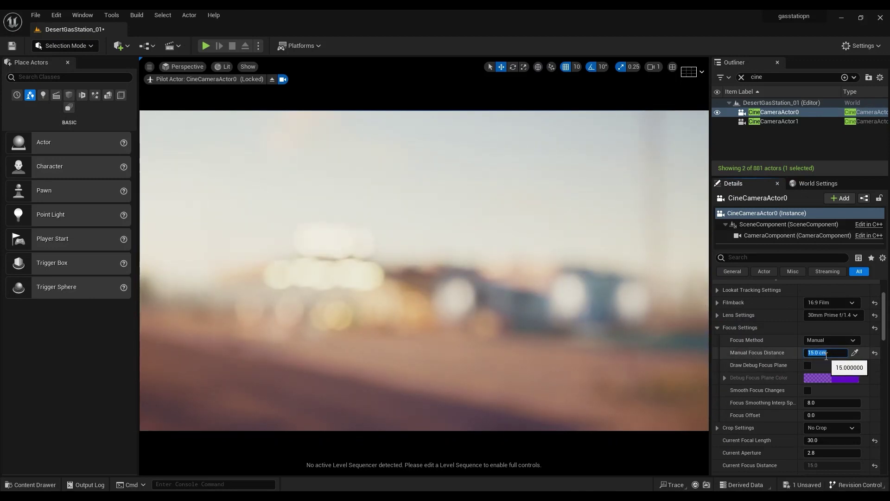
pyautogui.write('150')
pyautogui.press('Return')
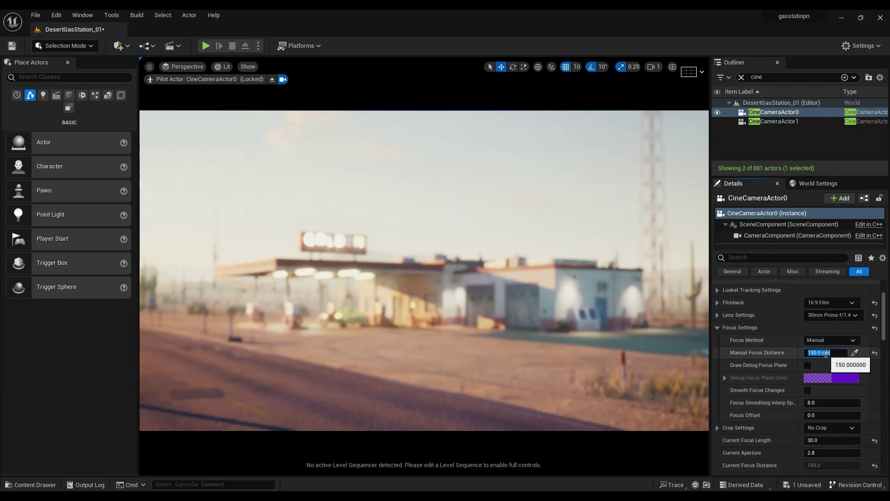
pyautogui.write('250')
pyautogui.press('Return')
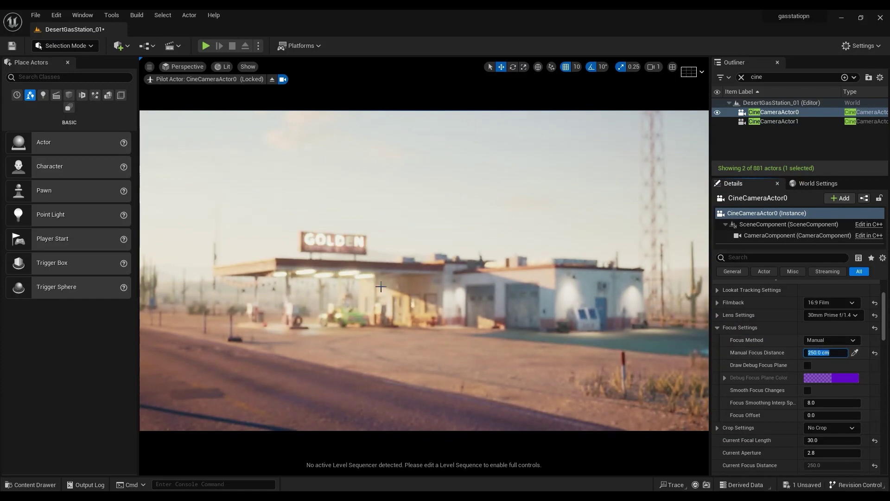
pyautogui.write('3')
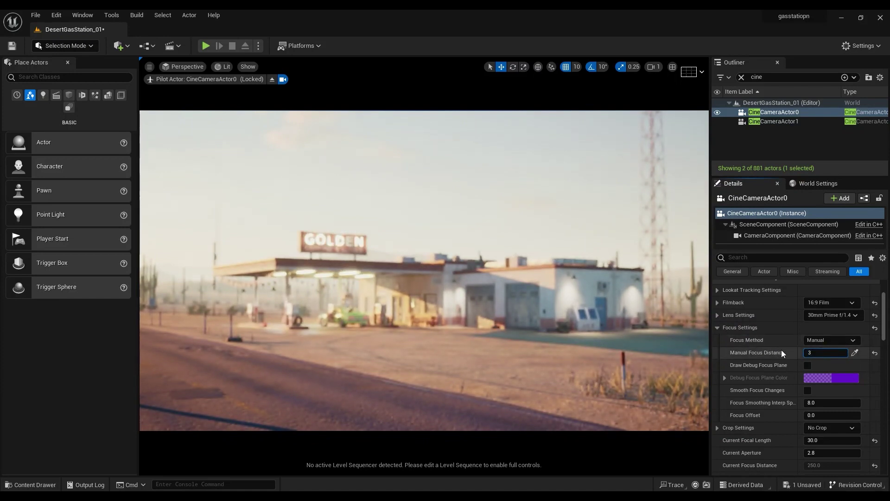
pyautogui.write('50')
pyautogui.press('Return')
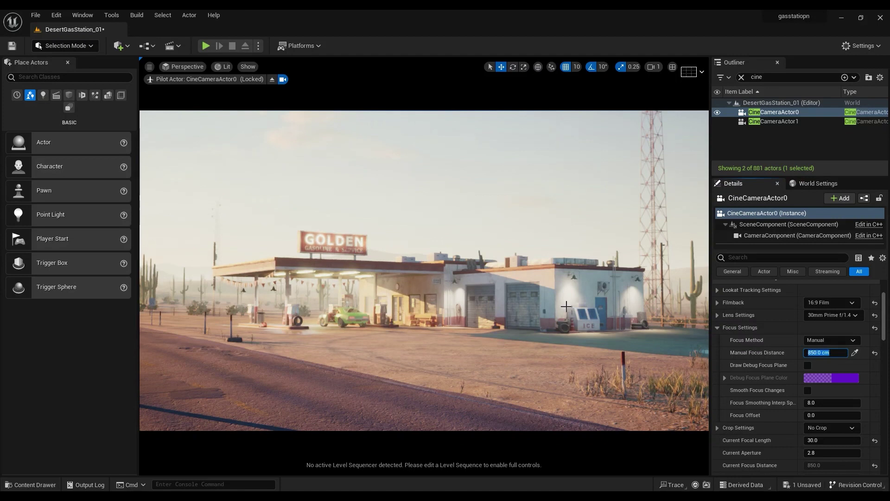
# Sample focus distance with the eyedropper, enable Draw Debug Focus Plane, and drag the distance value.
pyautogui.click(169, 217)
pyautogui.click(807, 365)
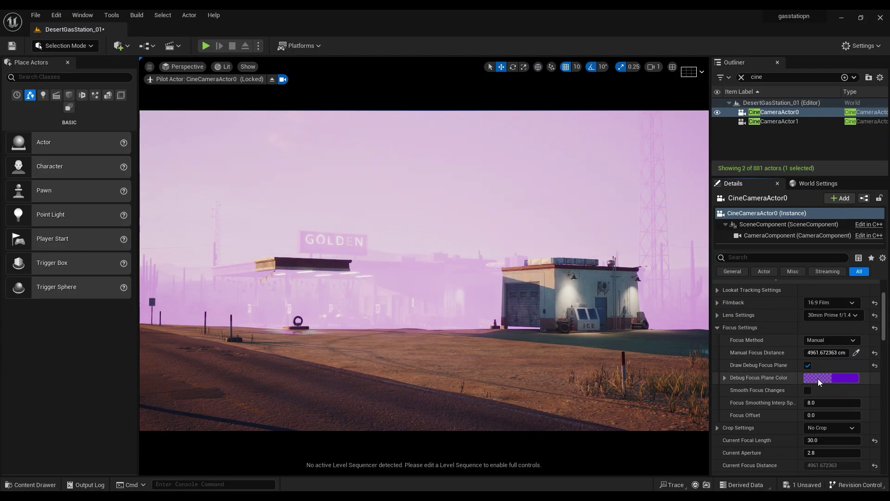
pyautogui.click(817, 378)
pyautogui.click(807, 253)
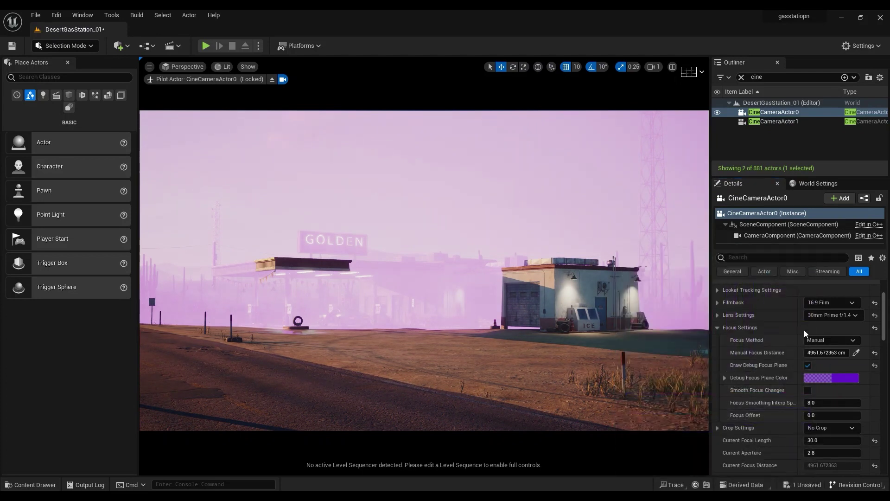
pyautogui.click(833, 379)
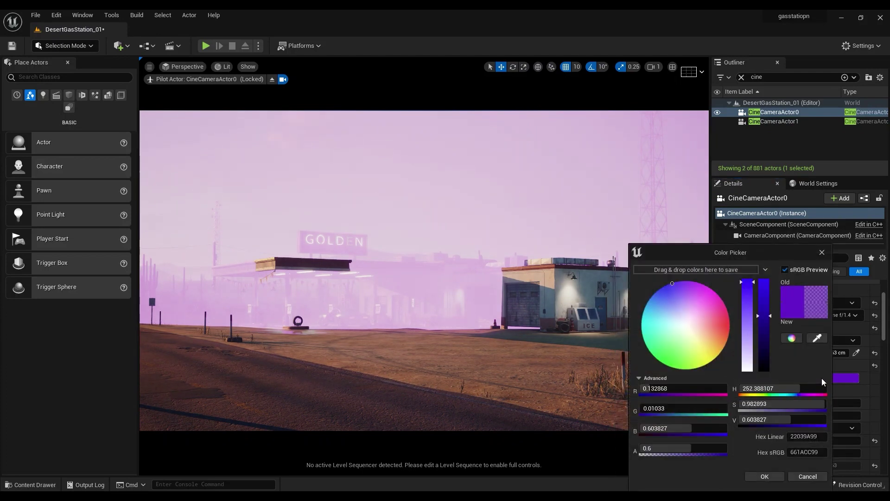
pyautogui.click(822, 252)
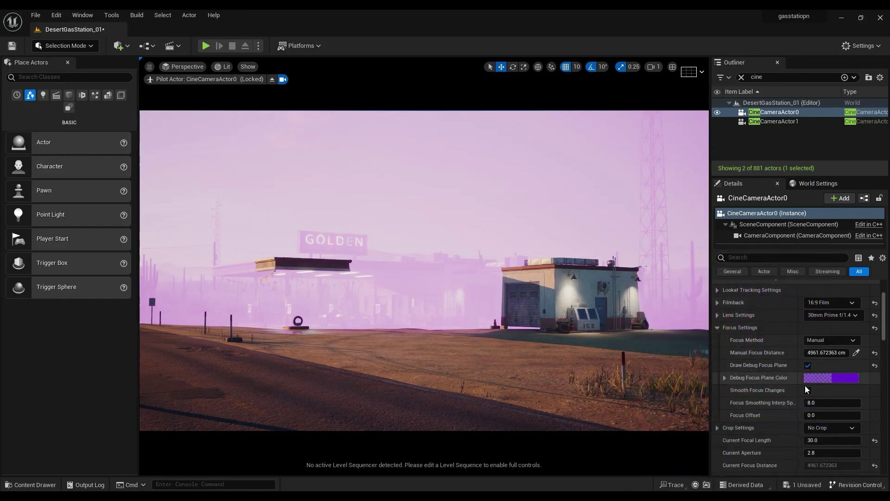
pyautogui.moveTo(826, 352)
pyautogui.mouseDown()
pyautogui.moveTo(788, 352)
pyautogui.moveTo(822, 353)
pyautogui.mouseUp()
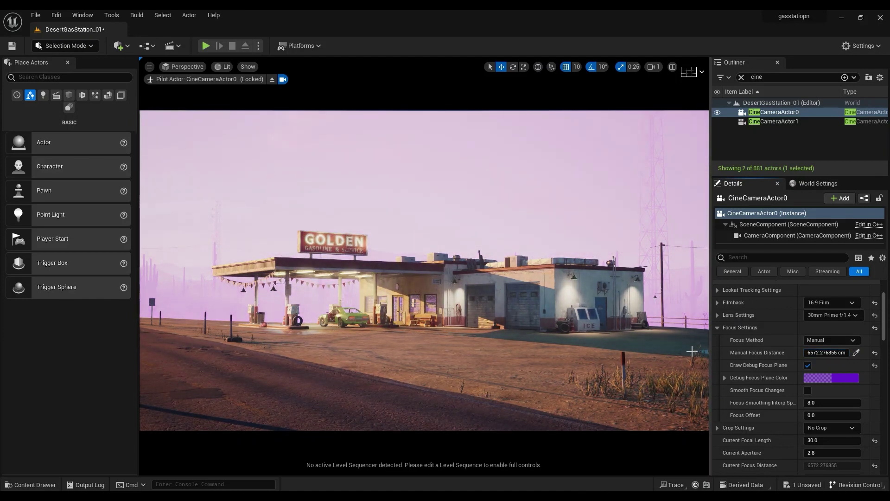
# Collapse Focus Settings, expand Lens Settings, and set Min Focal Length to 4.0 mm.
pyautogui.click(717, 328)
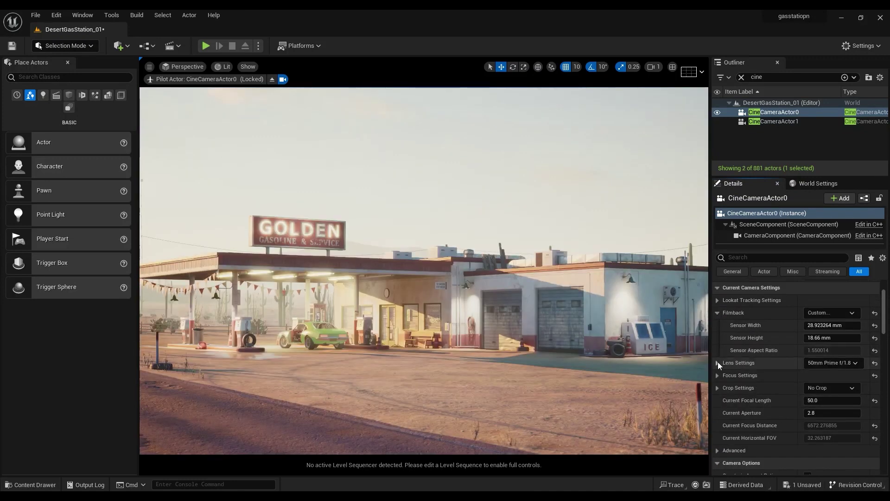
pyautogui.click(718, 363)
pyautogui.moveTo(830, 375); pyautogui.dragTo(849, 375)
pyautogui.click(875, 375)
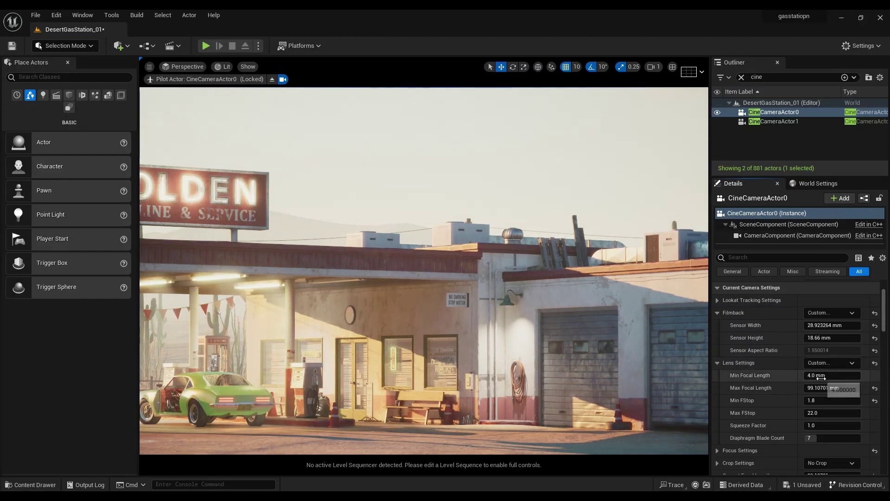
# Reset Max FStop to 22.0 and drag Current Focal Length down to about 32.9 mm.
pyautogui.moveTo(830, 412); pyautogui.dragTo(841, 412)
pyautogui.click(875, 412)
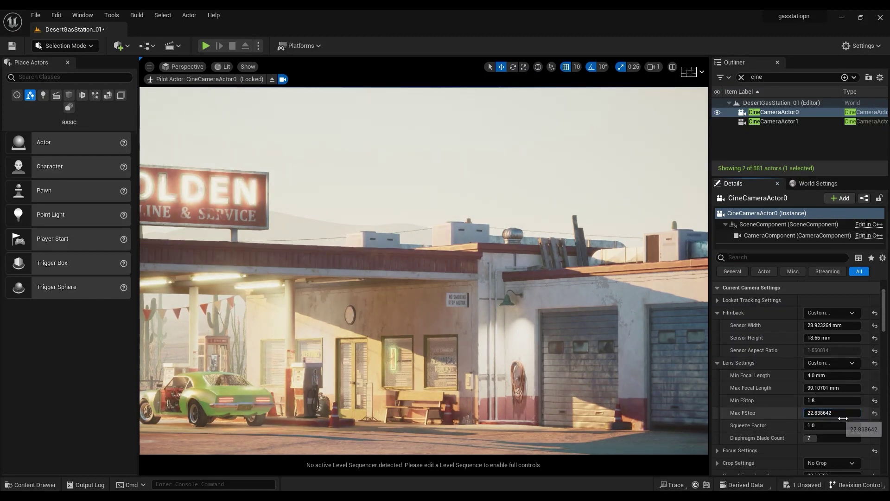
pyautogui.scroll(-3, 830, 401)
pyautogui.scroll(-1, 831, 402)
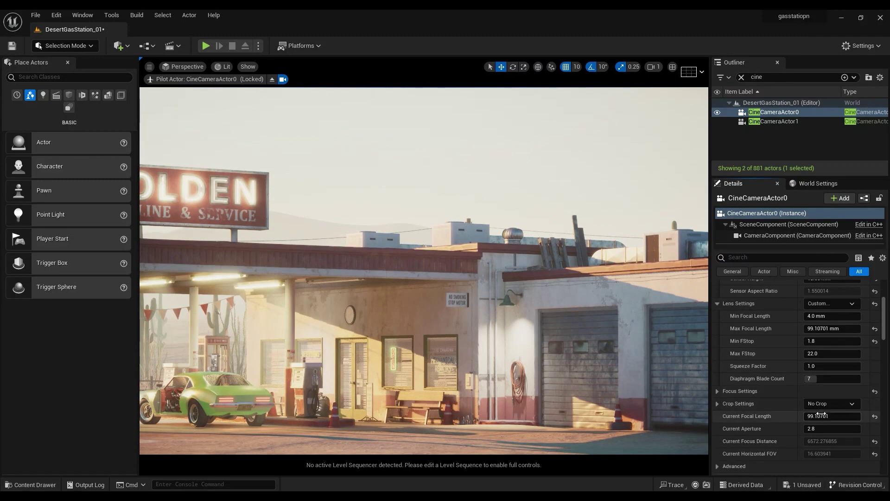
pyautogui.moveTo(832, 415); pyautogui.dragTo(794, 416)
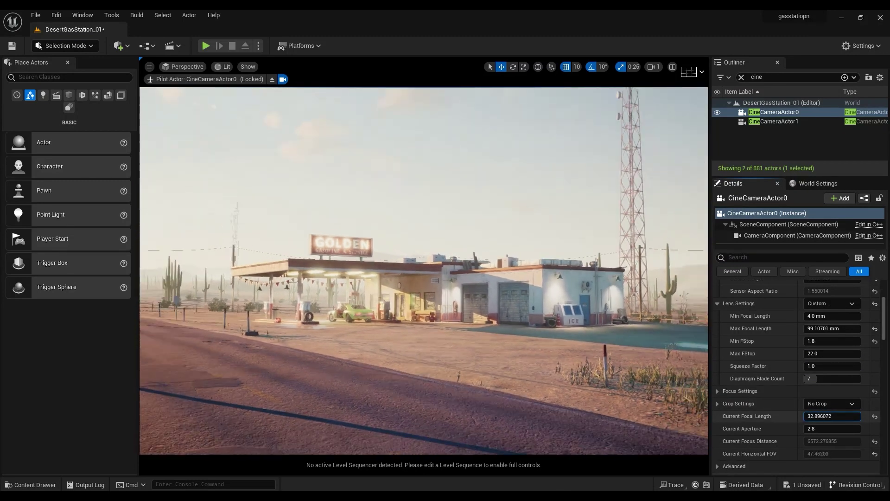